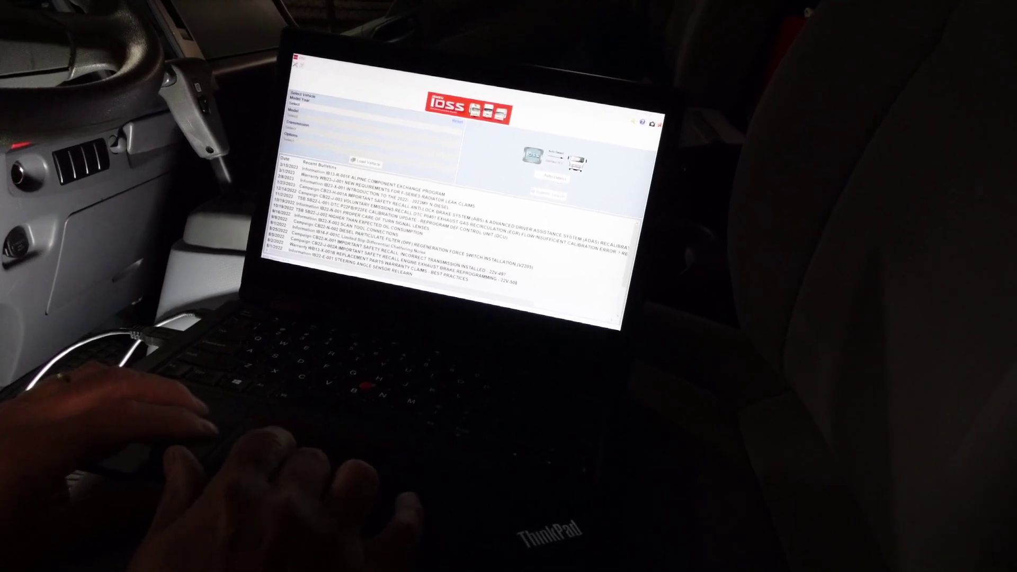
- Switch to OBS and start recording the laptop's screen
{"action": "mouse_move", "coordinate": [466, 297]}
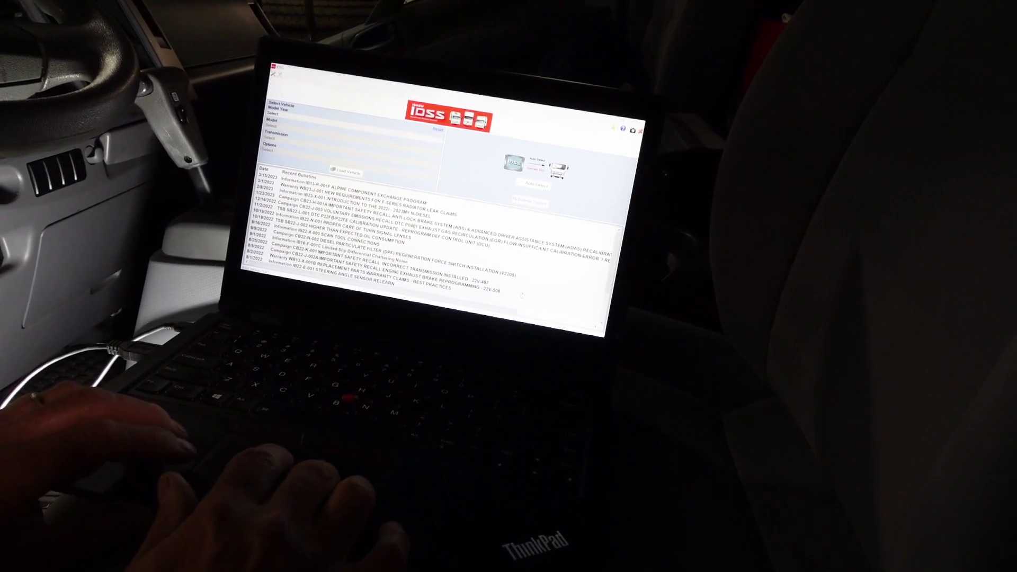
{"action": "mouse_move", "coordinate": [450, 303]}
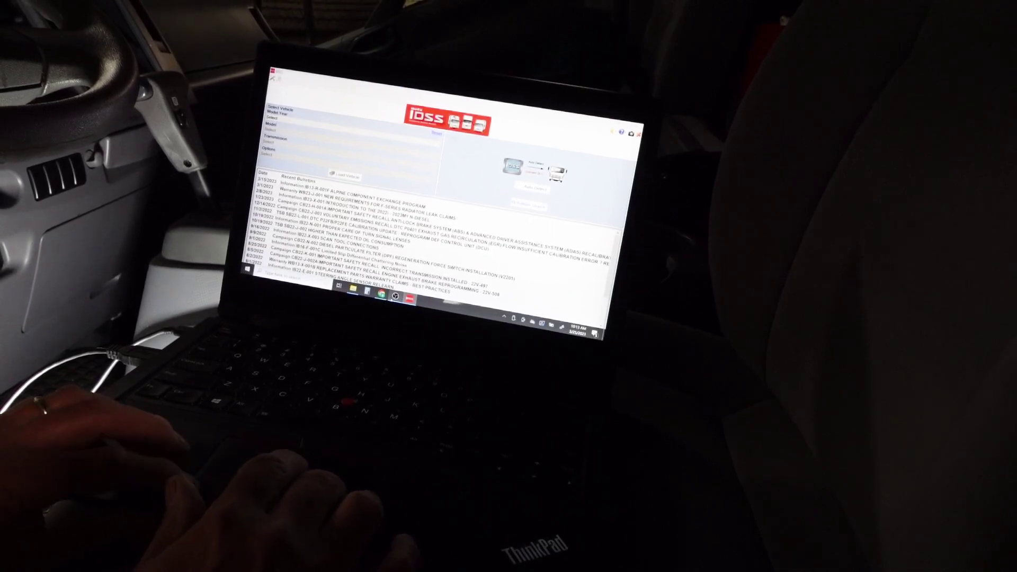
{"action": "left_click", "coordinate": [395, 295]}
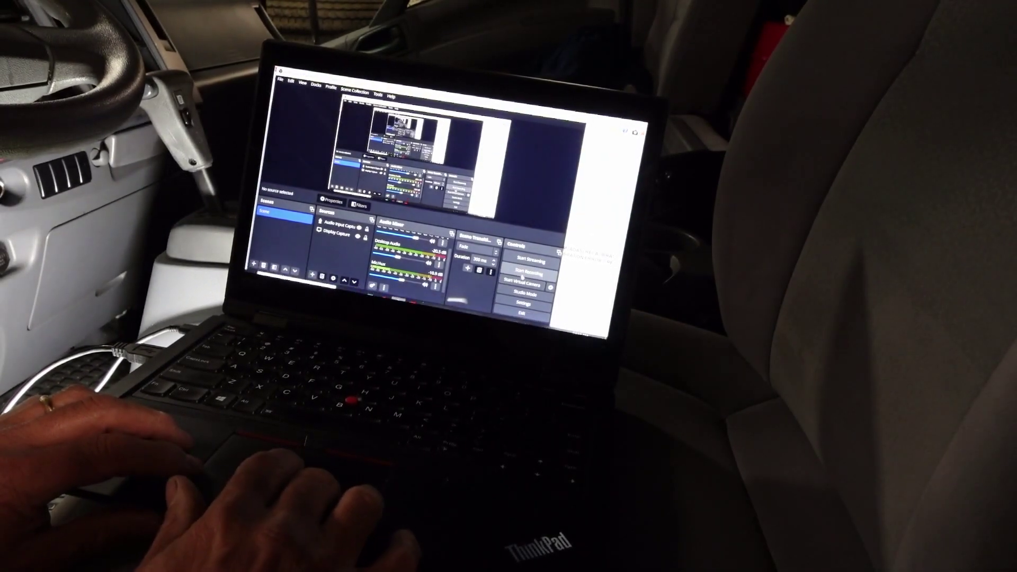
{"action": "left_click", "coordinate": [523, 274]}
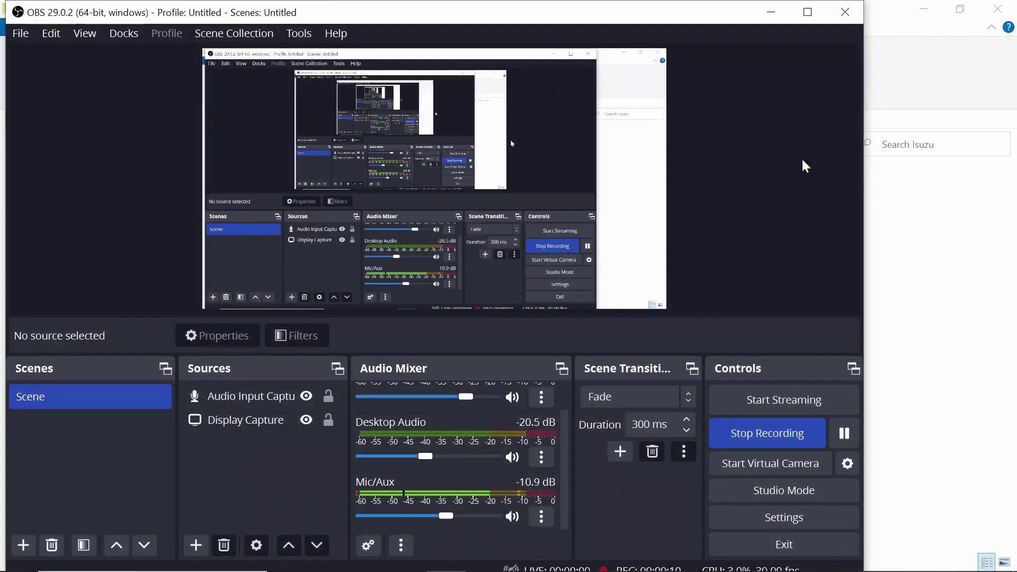
- Launch IDSS from the Isuzu folder, reset the vehicle selection and auto-detect the connected truck
{"action": "left_click", "coordinate": [965, 214]}
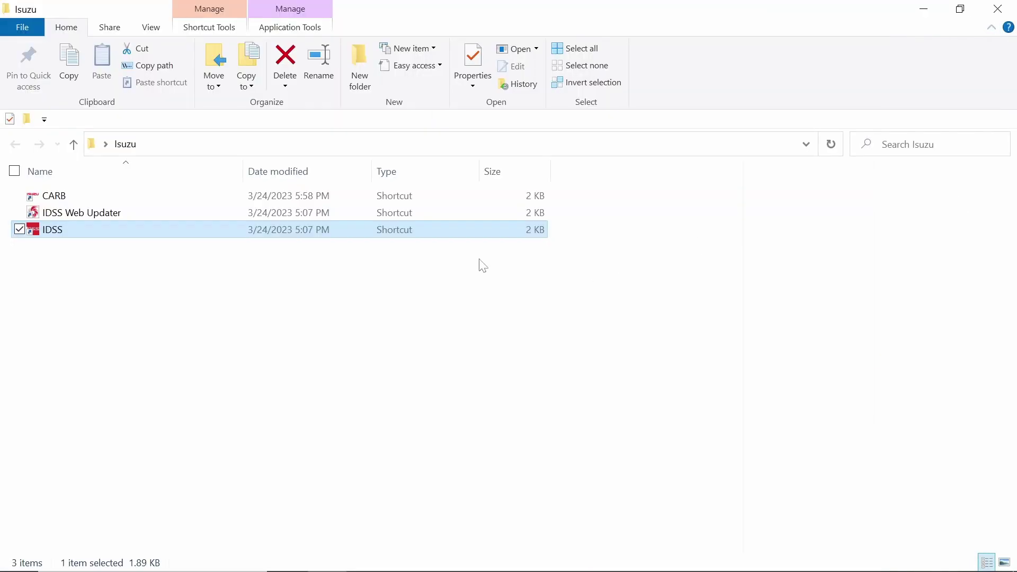
{"action": "double_click", "coordinate": [437, 230]}
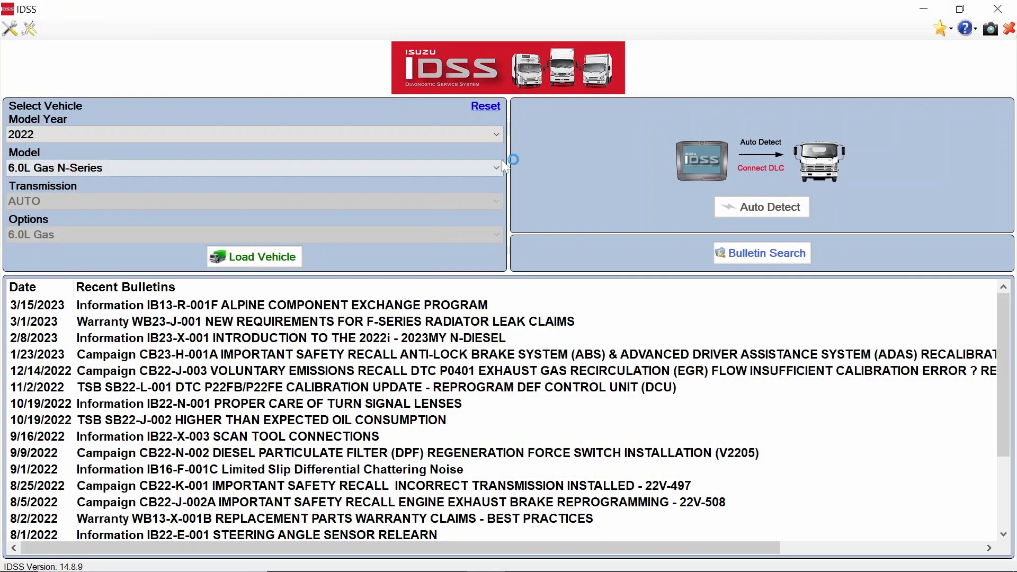
{"action": "left_click", "coordinate": [488, 106]}
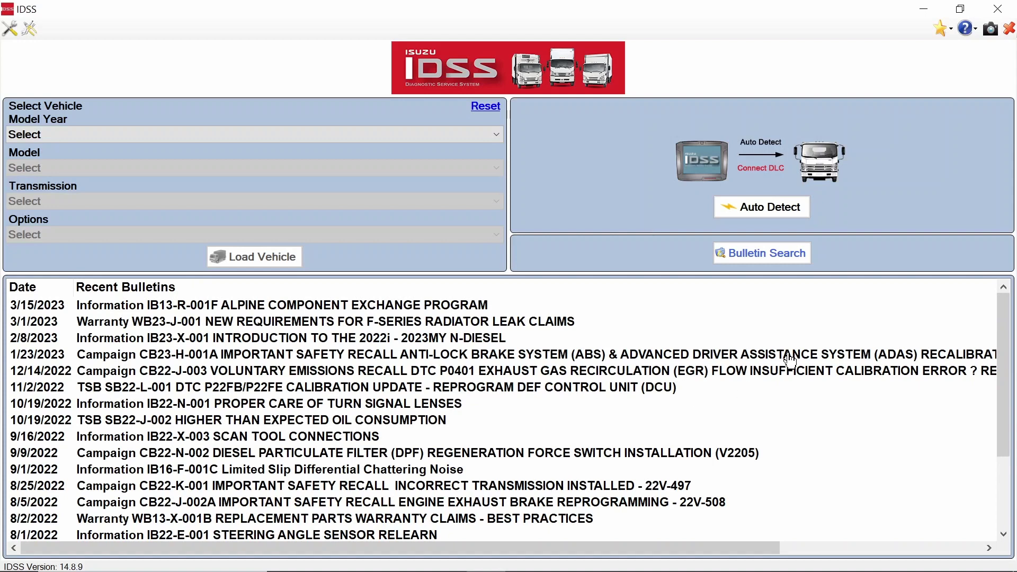
{"action": "left_click", "coordinate": [780, 212]}
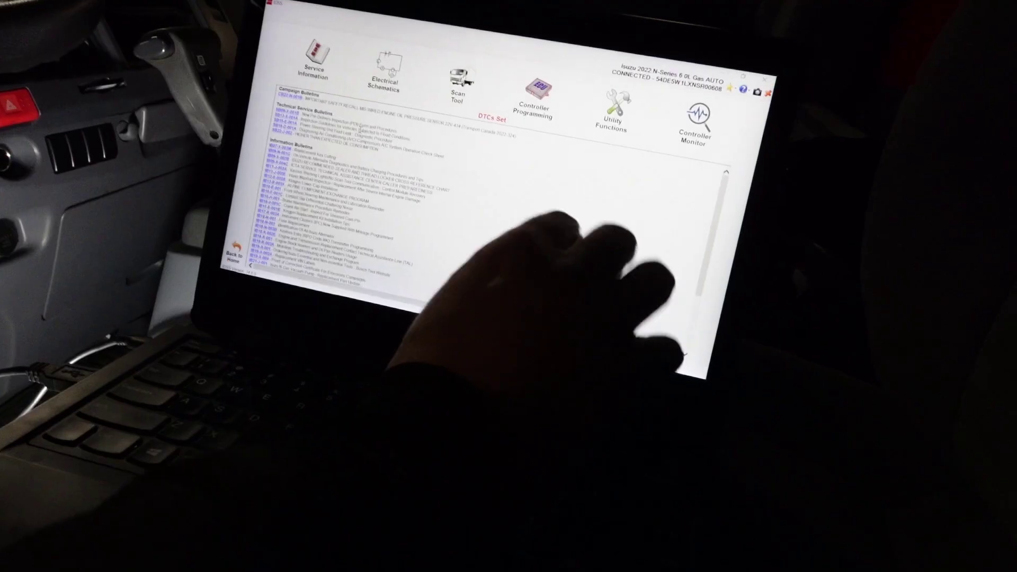
- Look through the detected truck's bulletins and open the Service Information contents with the shortcuts to the other functions shown
{"action": "scroll", "coordinate": [509, 360], "scroll_direction": "down", "scroll_amount": 1}
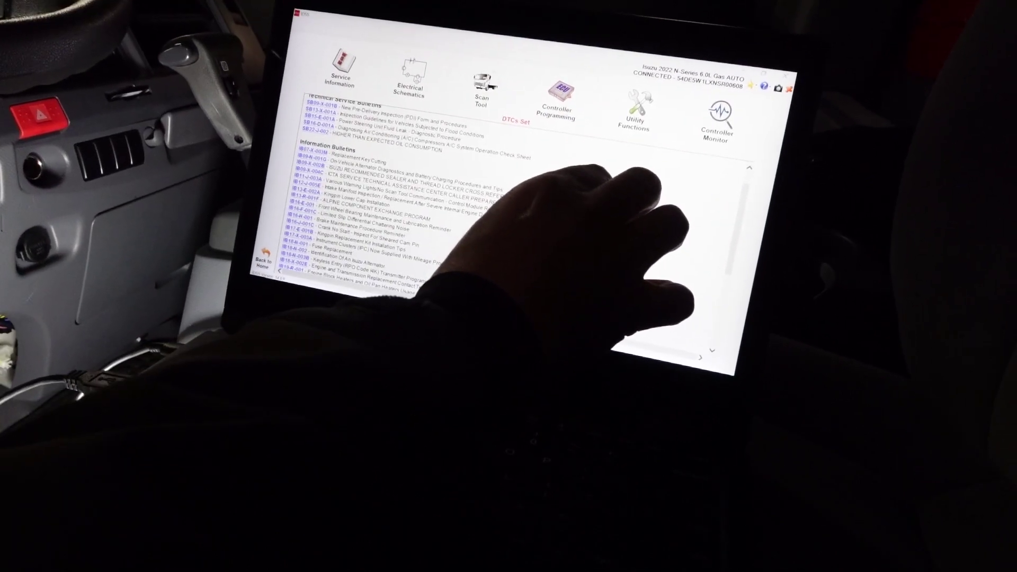
{"action": "scroll", "coordinate": [530, 212], "scroll_direction": "up", "scroll_amount": 3}
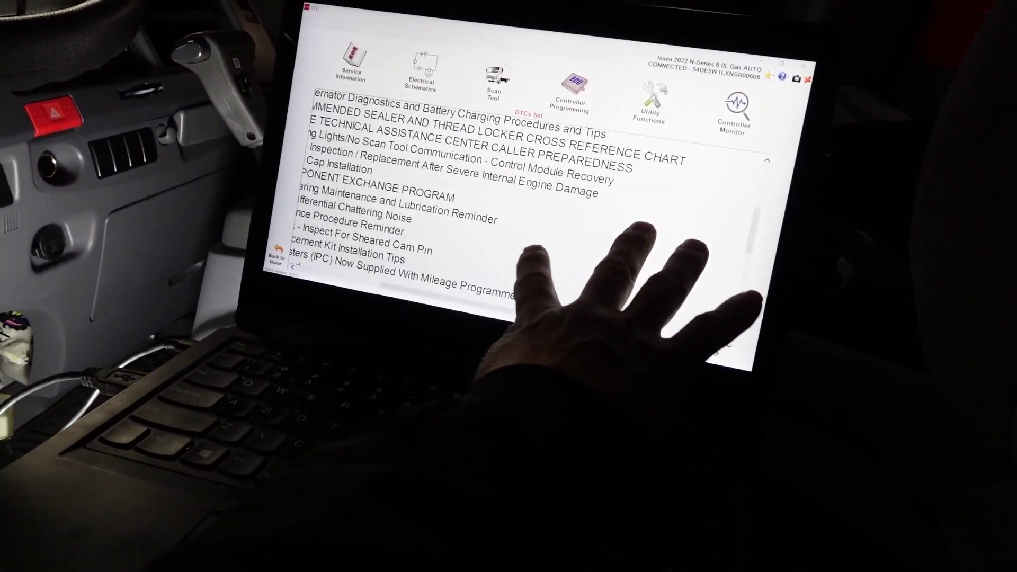
{"action": "scroll", "coordinate": [583, 244], "scroll_direction": "down", "scroll_amount": 3}
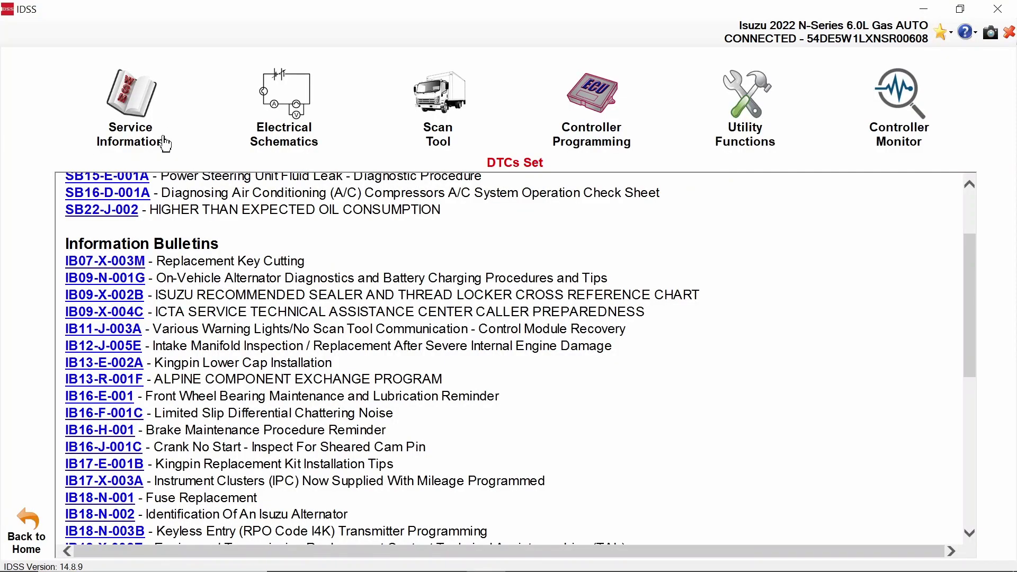
{"action": "left_click", "coordinate": [135, 138]}
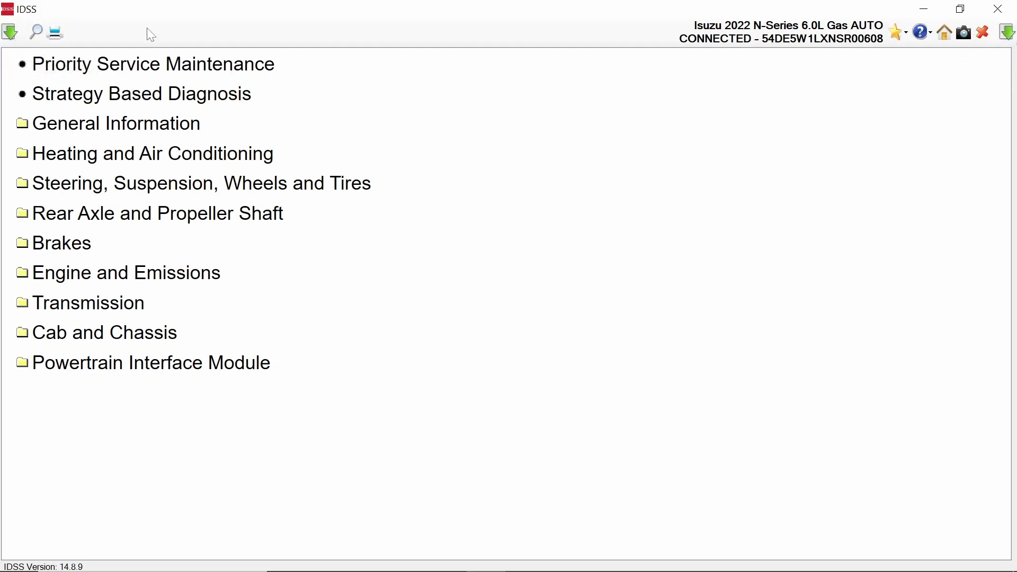
{"action": "left_click", "coordinate": [12, 34]}
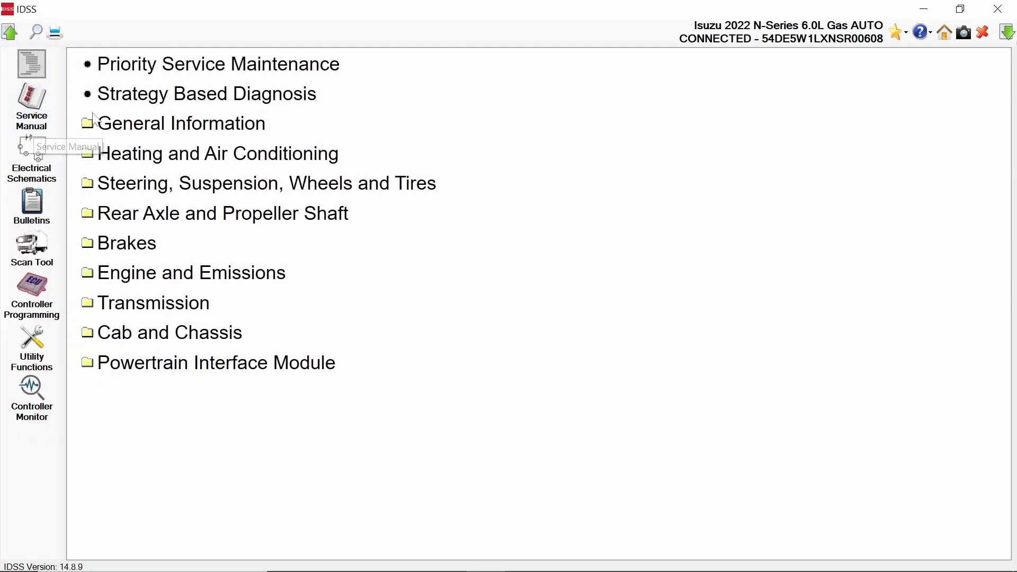
- Open the ignition switch diagram under Power Distribution in the wiring system schematics and examine it
{"action": "left_click", "coordinate": [30, 164]}
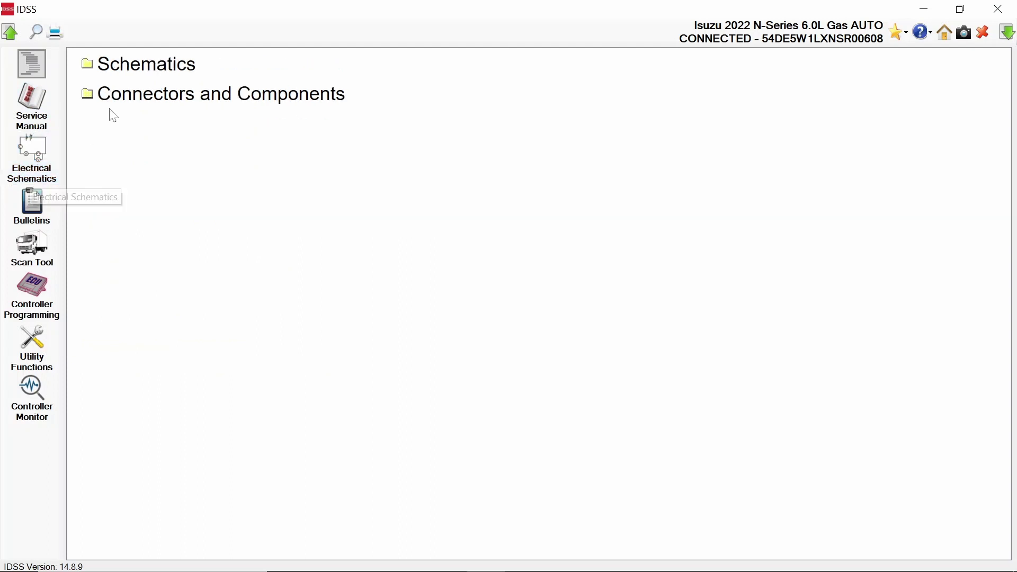
{"action": "left_click", "coordinate": [93, 68]}
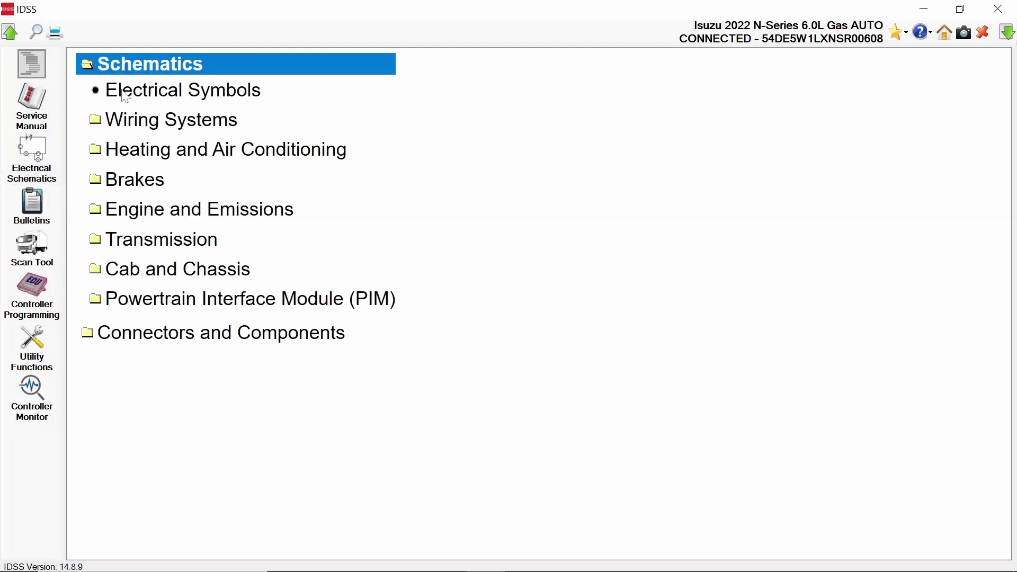
{"action": "left_click", "coordinate": [104, 123]}
{"action": "left_click", "coordinate": [108, 175]}
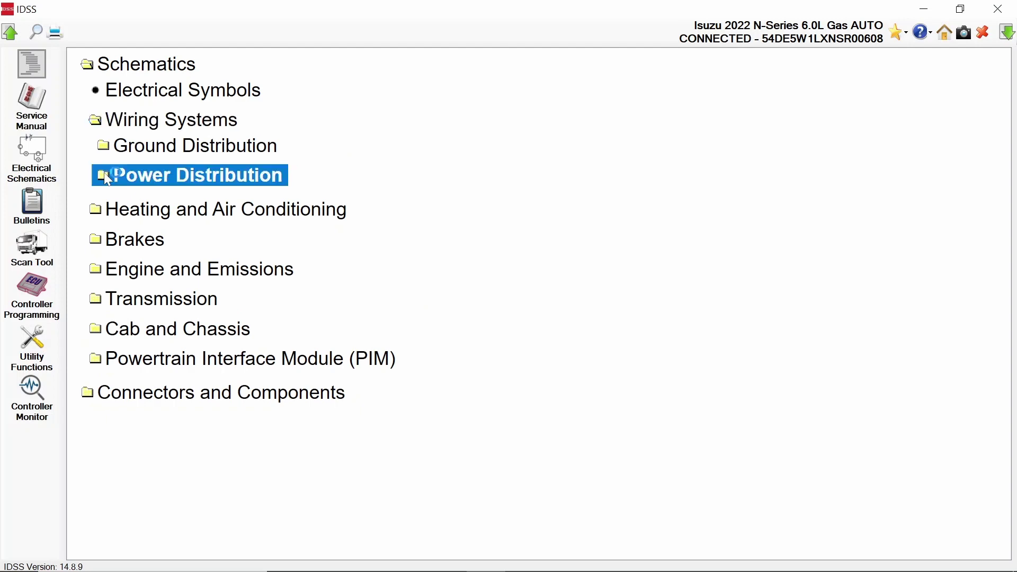
{"action": "left_click", "coordinate": [129, 207]}
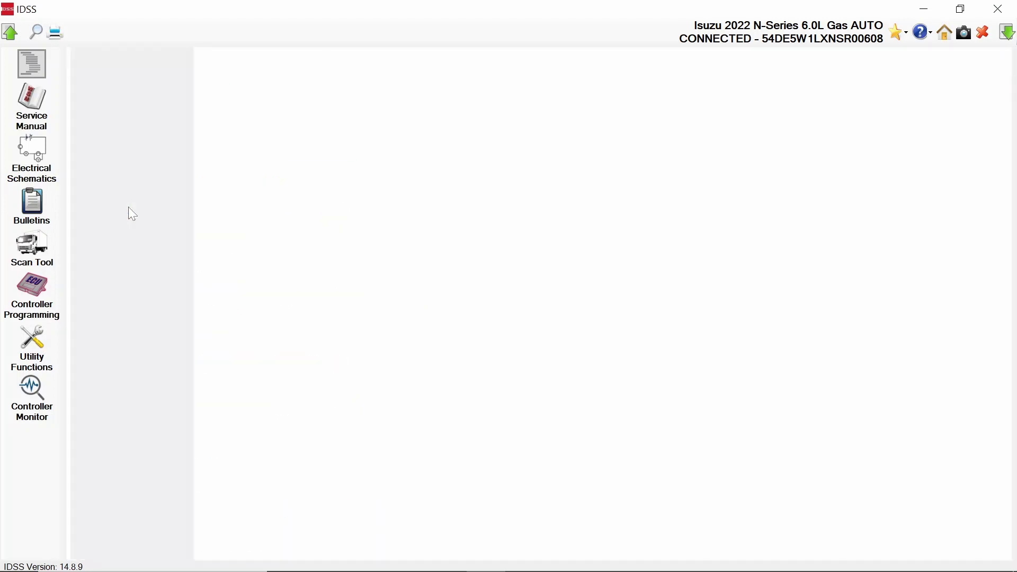
{"action": "left_click_drag", "start_coordinate": [1007, 171], "coordinate": [1007, 206]}
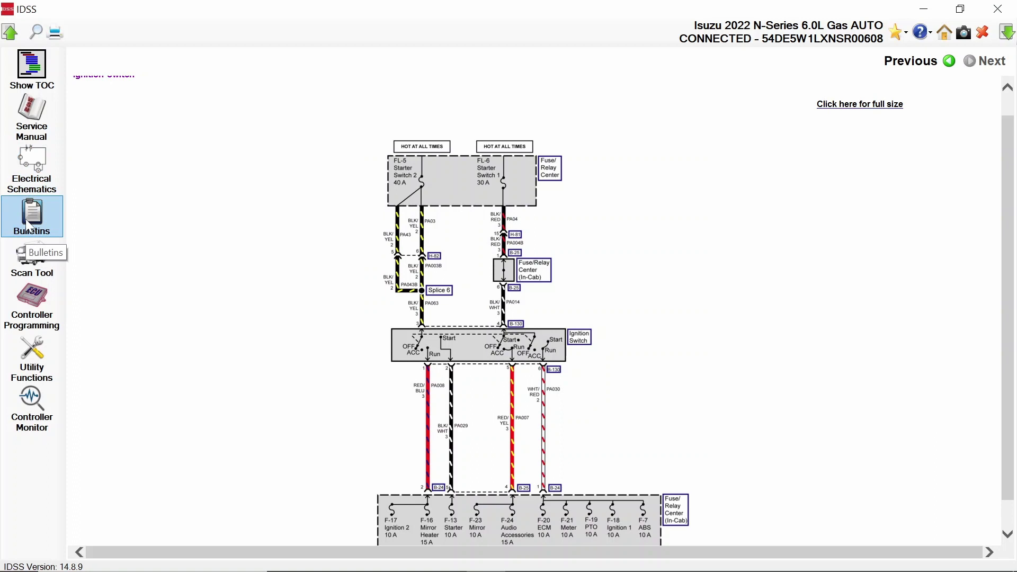
- Open the Scan Tool and read the DTCs of all vehicle modules
{"action": "left_click", "coordinate": [49, 275]}
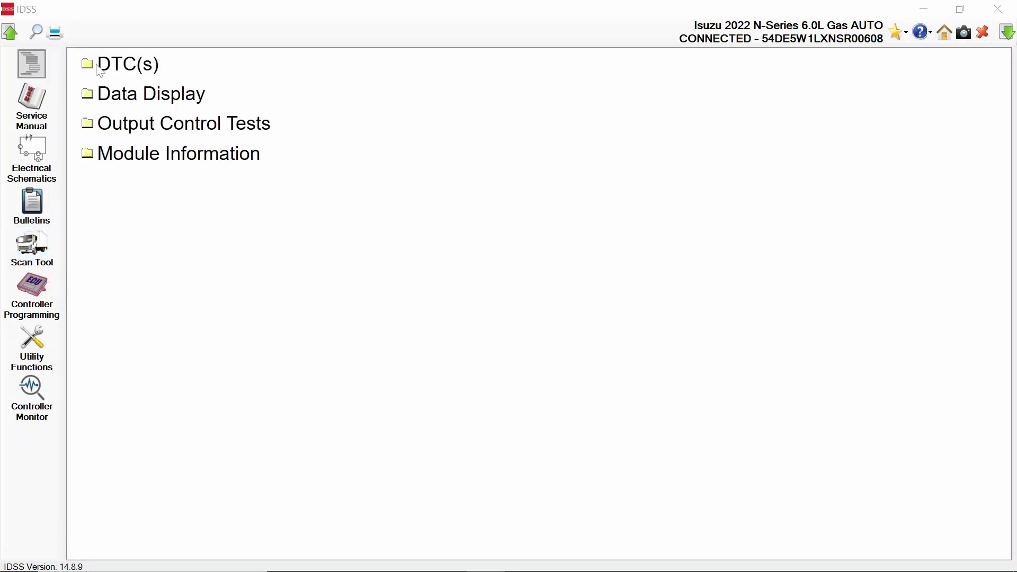
{"action": "left_click", "coordinate": [100, 71]}
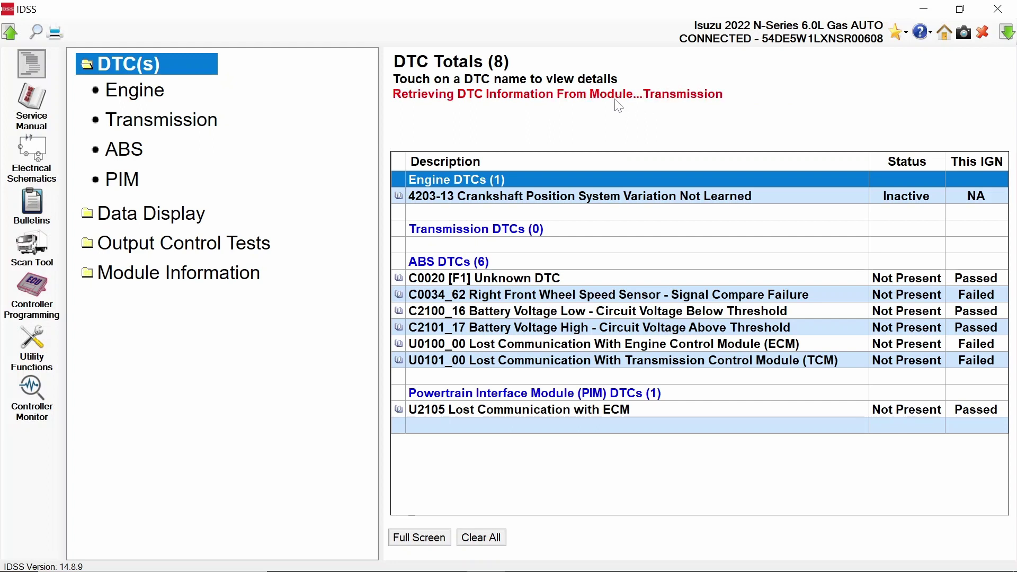
{"action": "left_click", "coordinate": [616, 101]}
{"action": "left_click", "coordinate": [616, 101]}
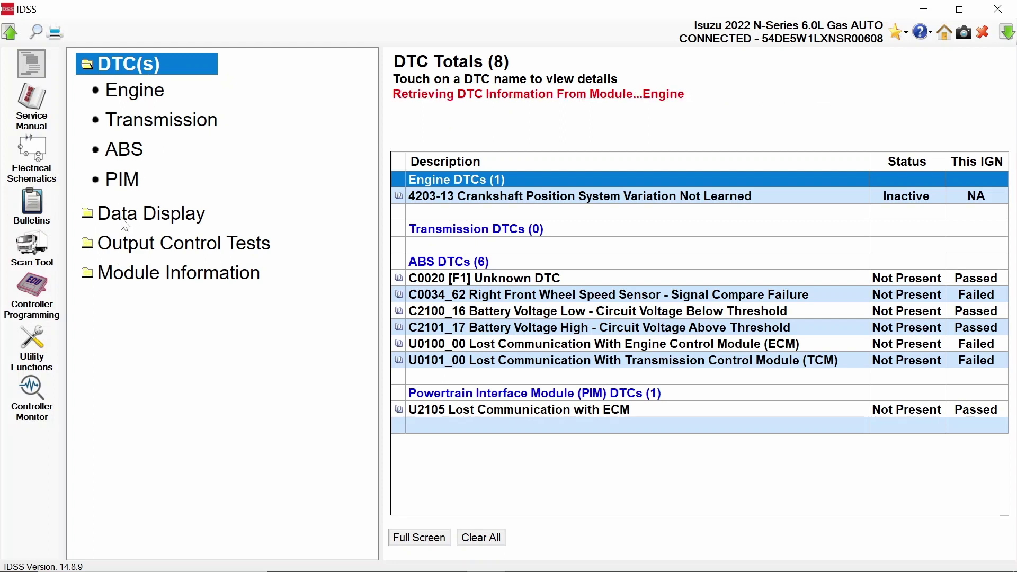
- Open the engine module's DTC list and clear all of its codes, confirming the erasure of diagnostic information
{"action": "left_click", "coordinate": [135, 93]}
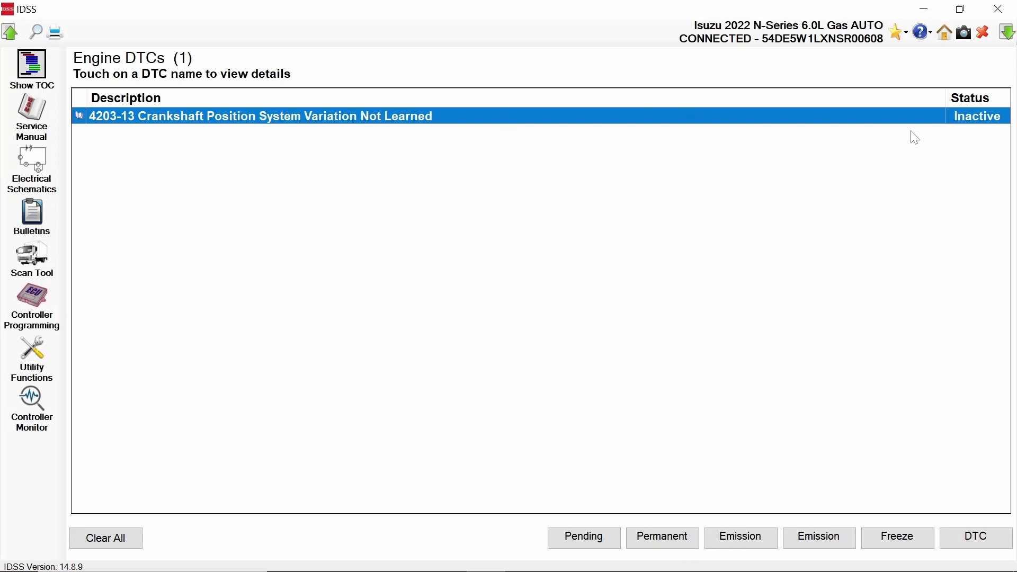
{"action": "left_click", "coordinate": [985, 125]}
{"action": "left_click", "coordinate": [113, 539]}
{"action": "left_click", "coordinate": [563, 360]}
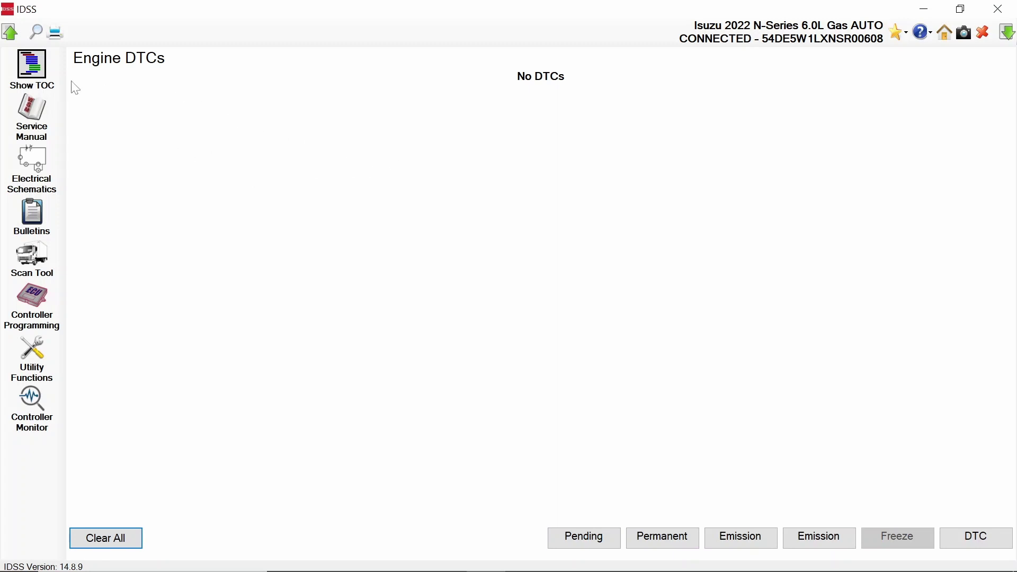
- Re-read the engine DTCs to check the clearing, and reload the DTC overview for all modules
{"action": "left_click", "coordinate": [37, 88]}
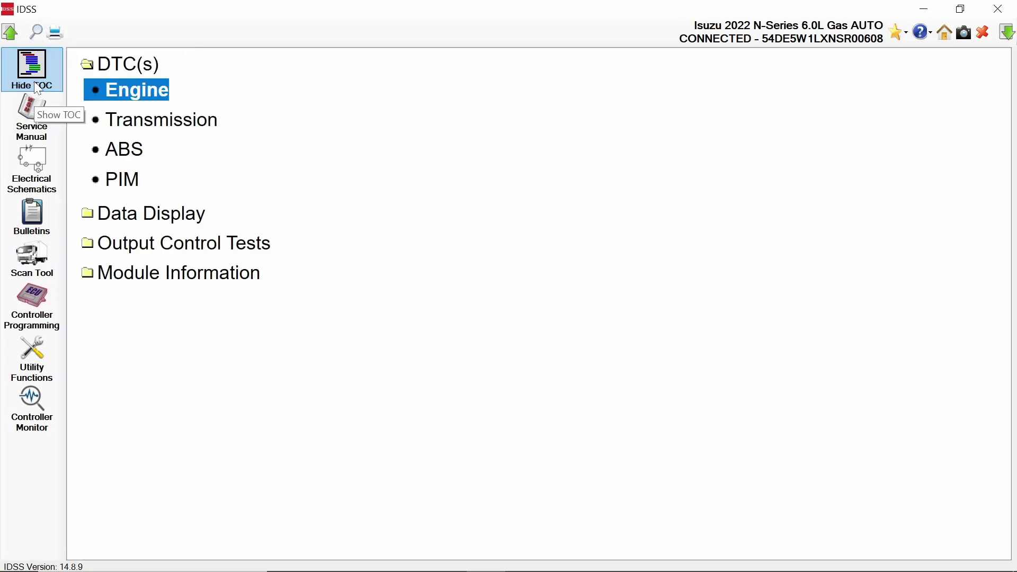
{"action": "left_click", "coordinate": [129, 91]}
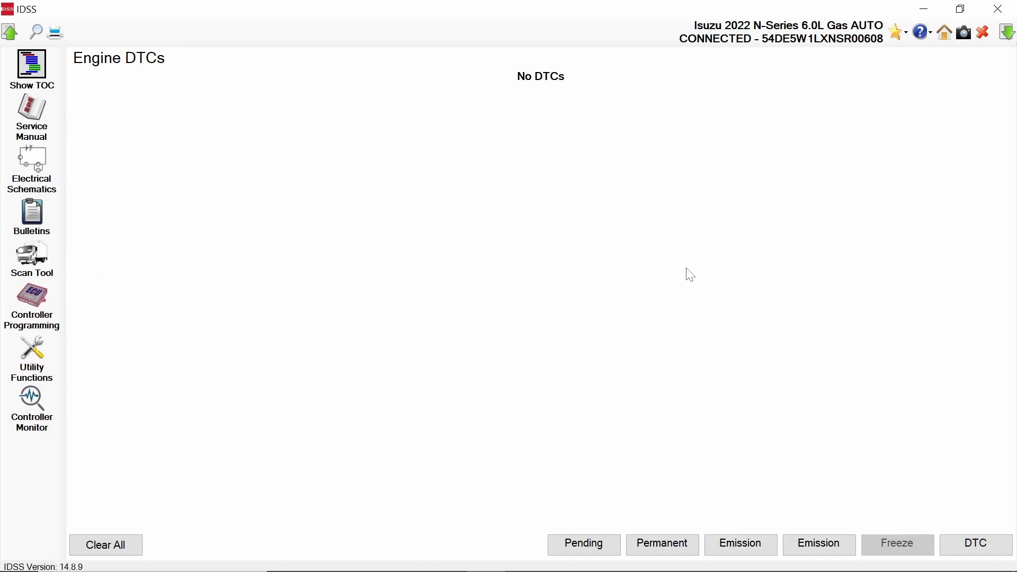
{"action": "left_click", "coordinate": [962, 541]}
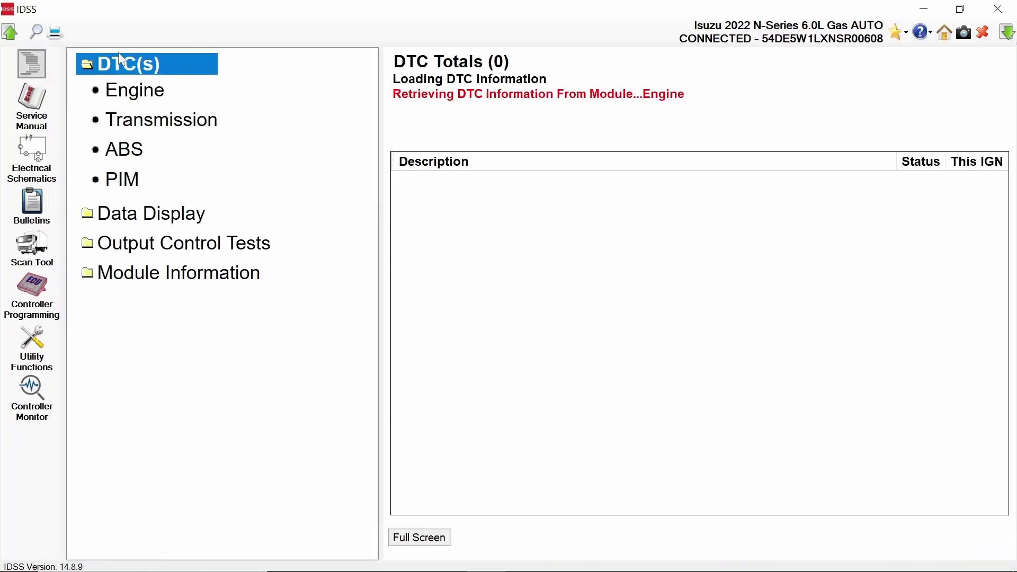
{"action": "left_click", "coordinate": [94, 68]}
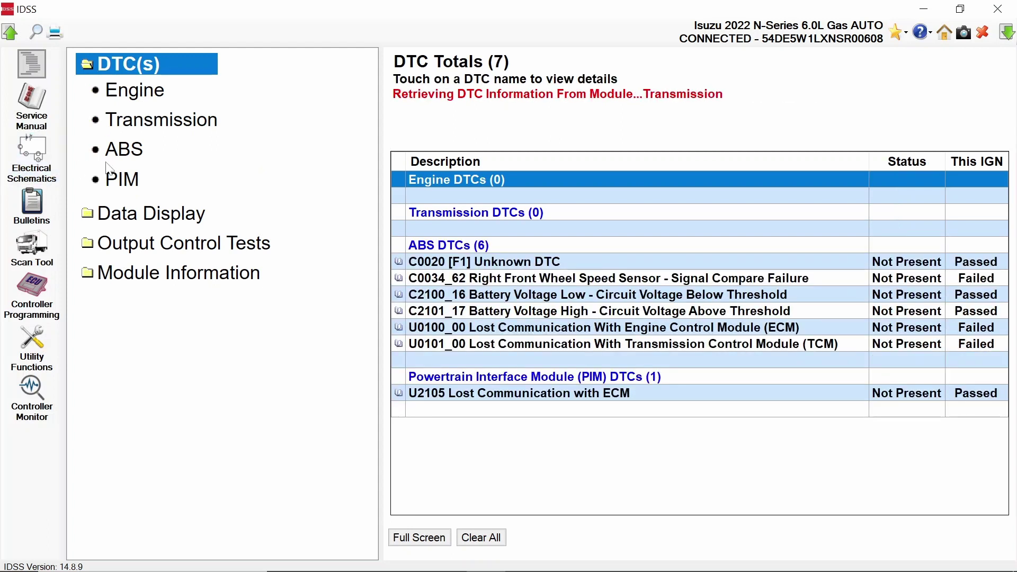
- Clear all DTCs from the ABS module, confirm the erasure and re-read its codes
{"action": "left_click", "coordinate": [121, 152]}
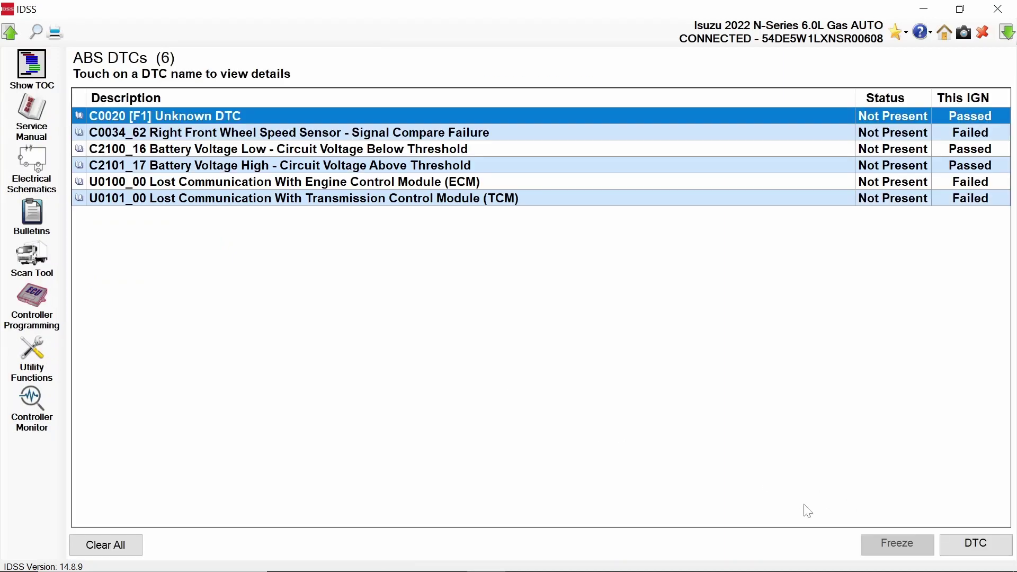
{"action": "left_click", "coordinate": [102, 551]}
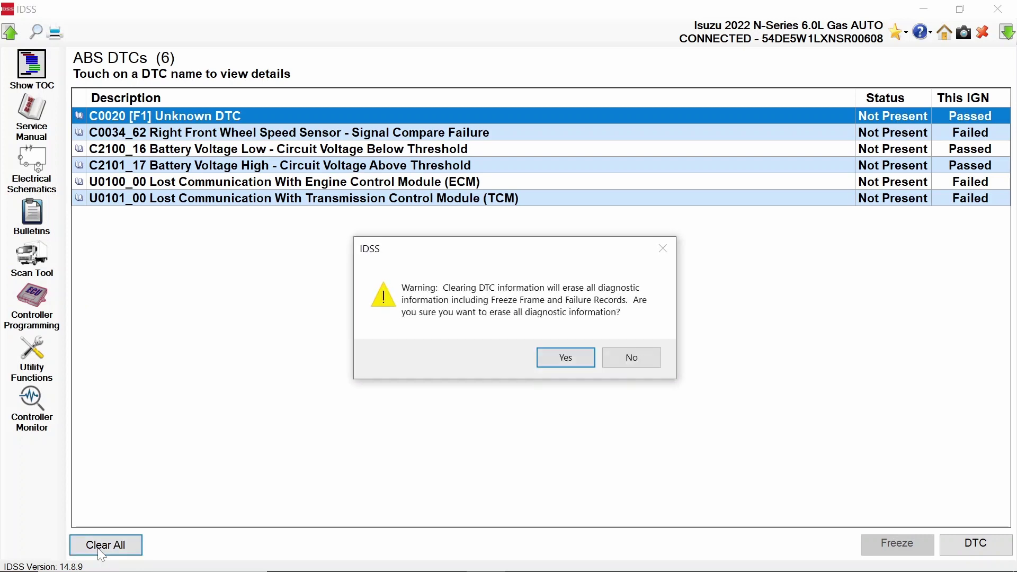
{"action": "left_click", "coordinate": [560, 361]}
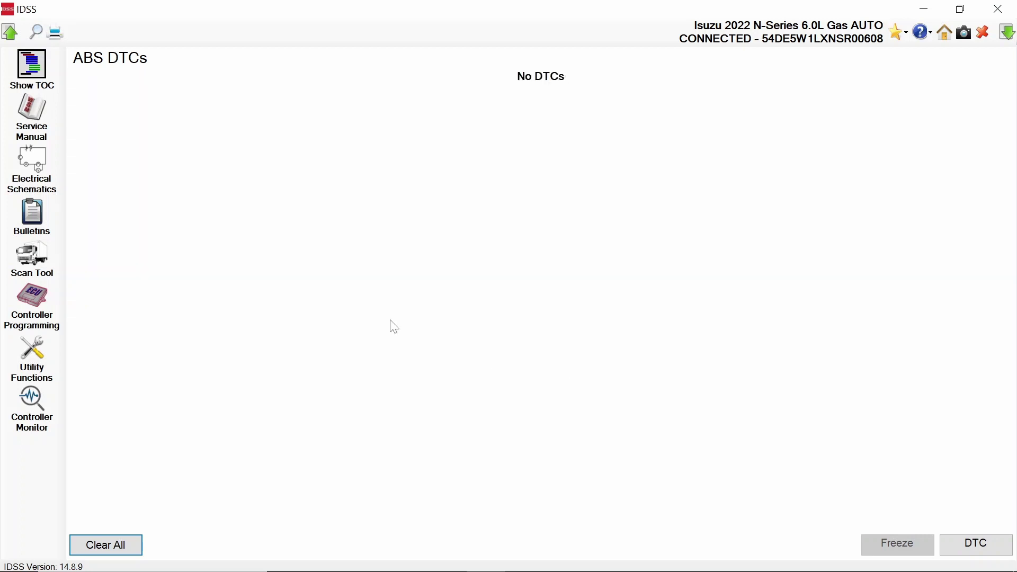
{"action": "left_click", "coordinate": [983, 545]}
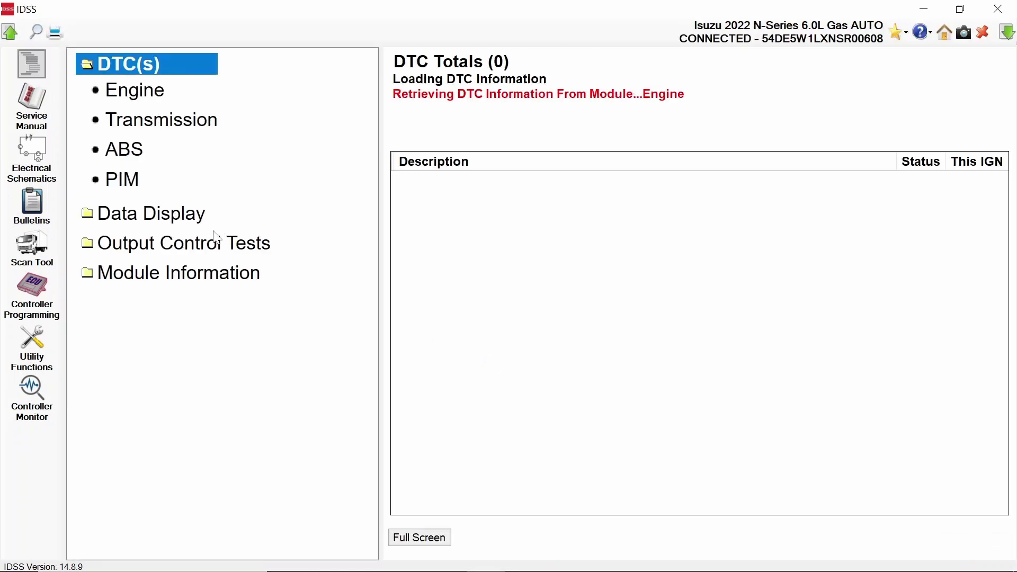
- Open the live Engine Data Display and view the predefined datalists and the custom datalist options
{"action": "left_click", "coordinate": [117, 220]}
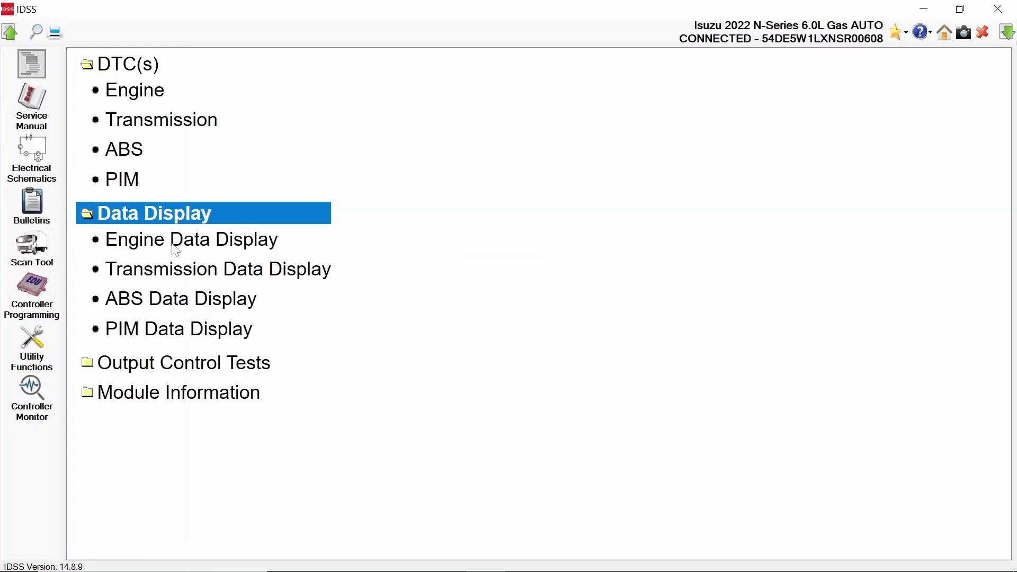
{"action": "left_click", "coordinate": [144, 243]}
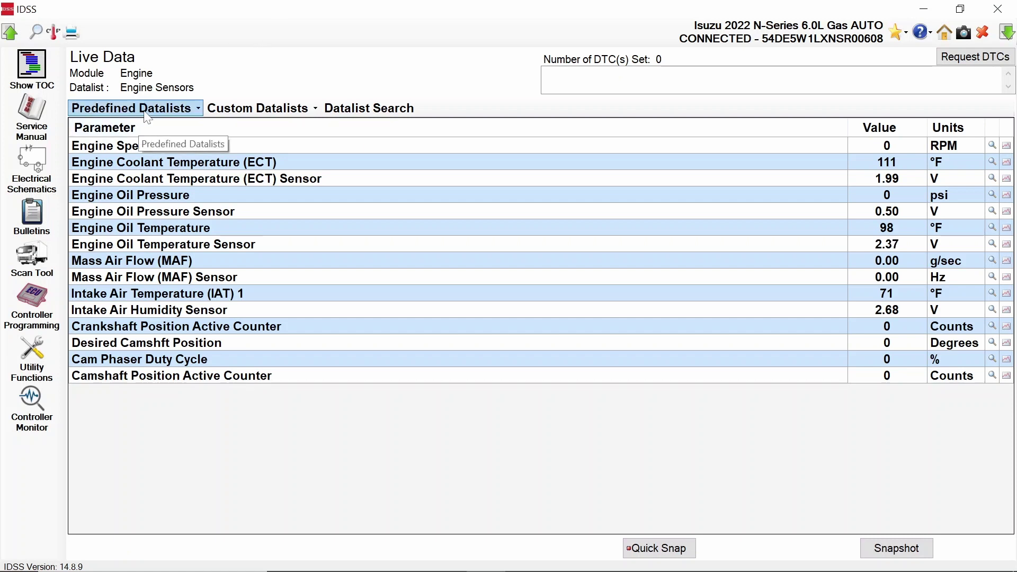
{"action": "left_click", "coordinate": [198, 109]}
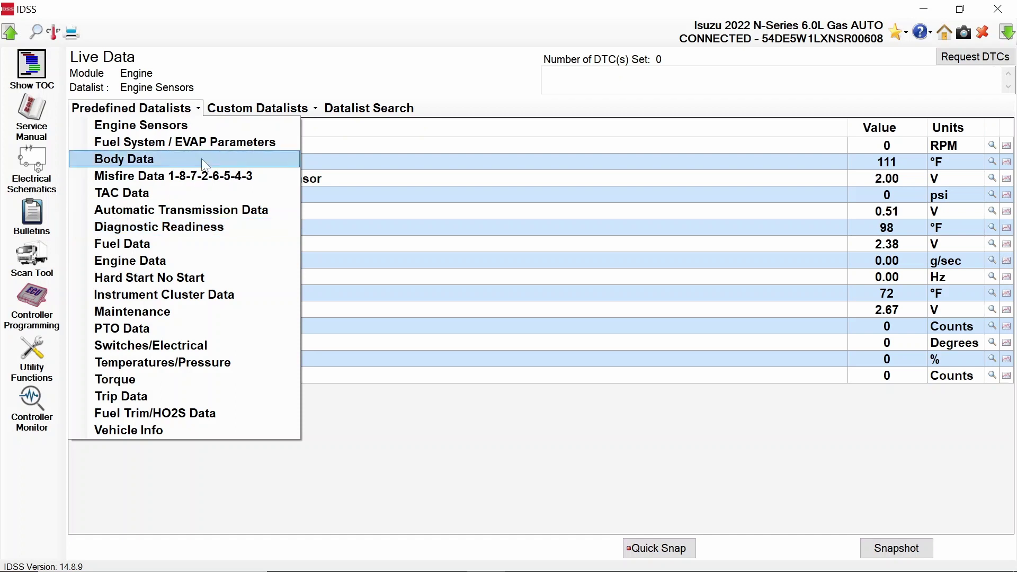
{"action": "left_click", "coordinate": [239, 125]}
{"action": "left_click", "coordinate": [242, 114]}
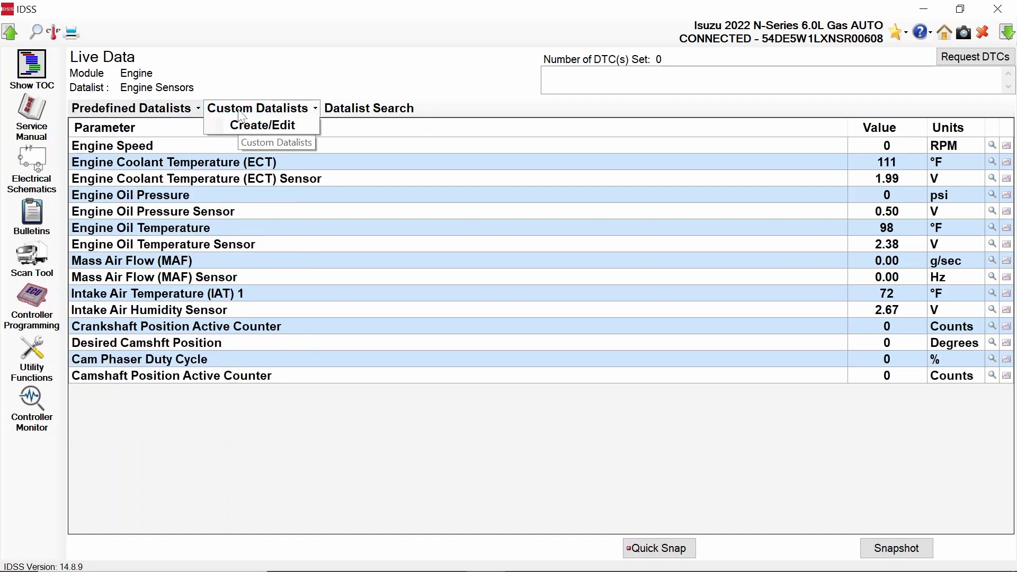
- Open the searchable list of datalist parameters and view the Misfire Data 1-8-7-2-6-5-4-3 datalist
{"action": "left_click", "coordinate": [346, 109]}
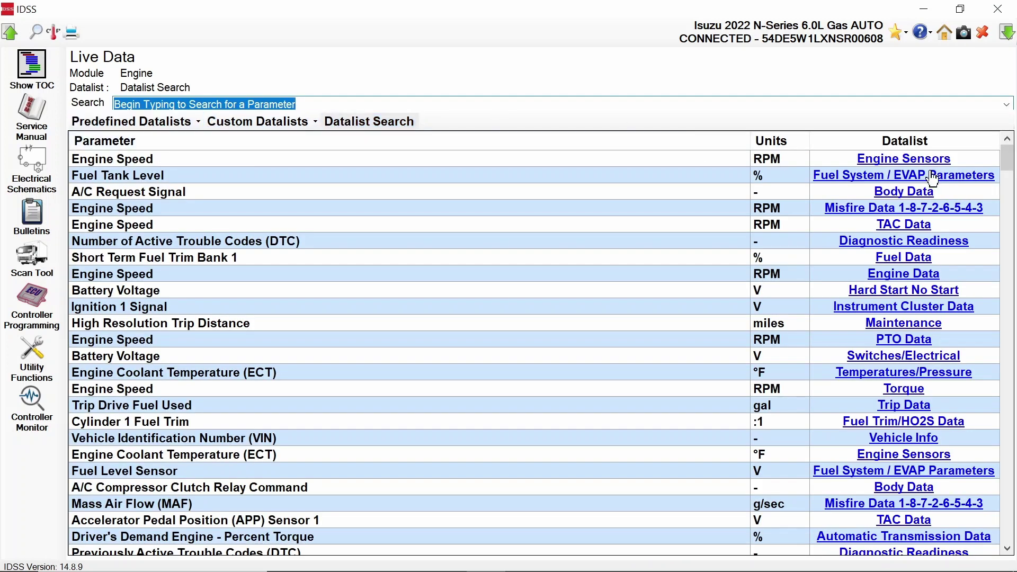
{"action": "left_click", "coordinate": [890, 212]}
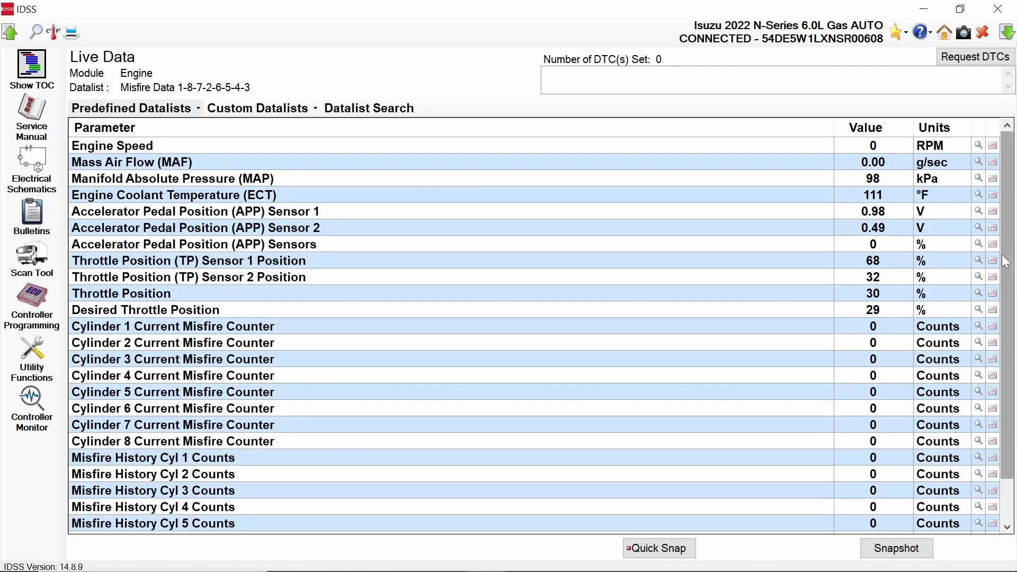
{"action": "left_click_drag", "start_coordinate": [1006, 263], "coordinate": [1008, 216]}
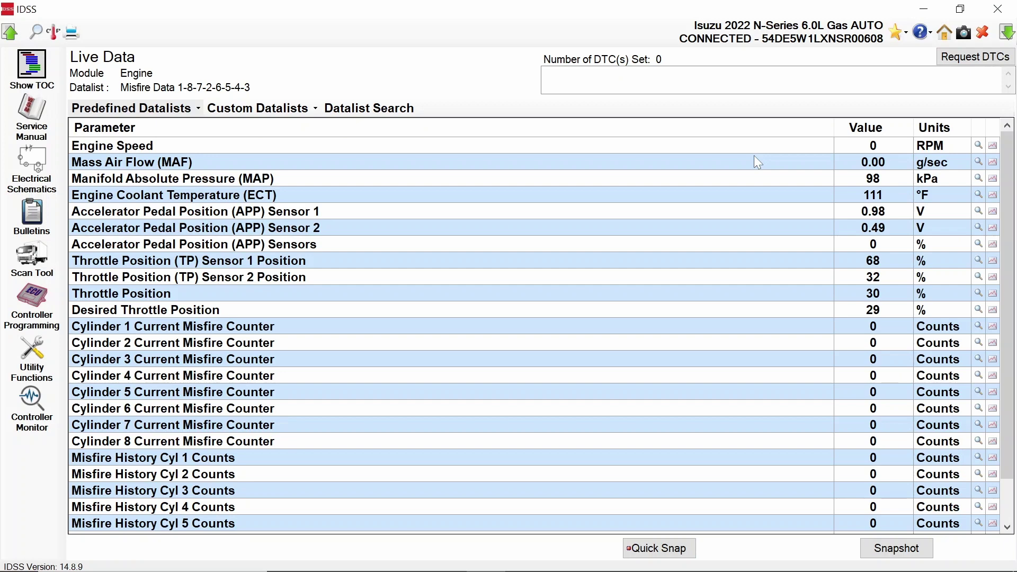
- Switch to the predefined Engine Sensors datalist and graph the Engine Speed parameter
{"action": "left_click", "coordinate": [163, 109]}
{"action": "left_click", "coordinate": [138, 125]}
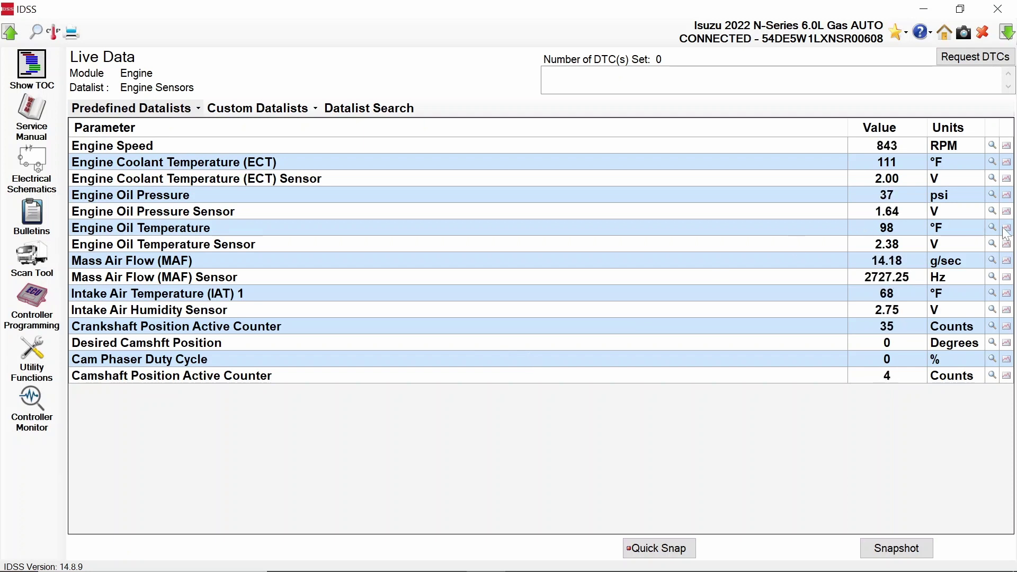
{"action": "left_click", "coordinate": [1008, 147]}
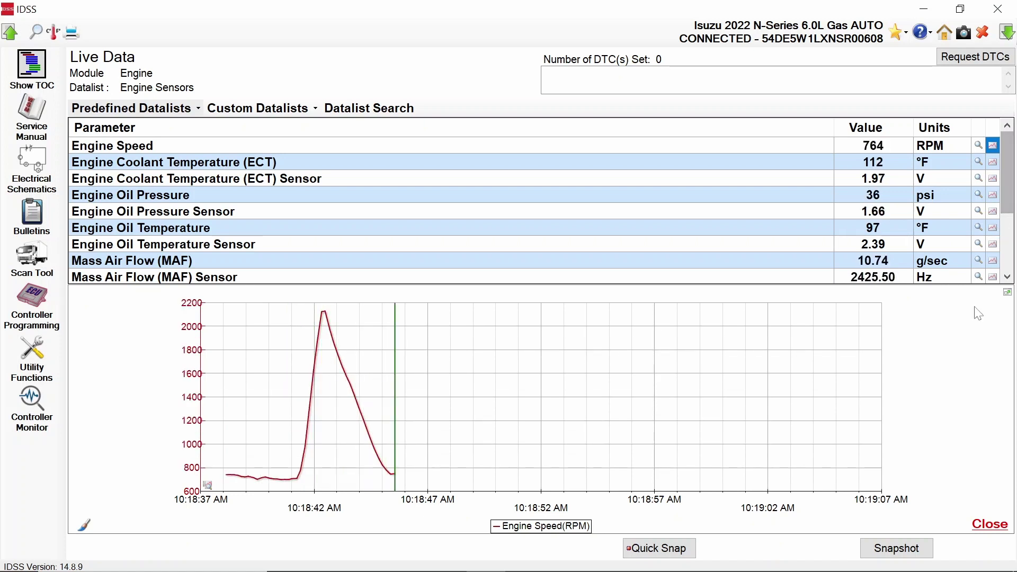
- Record a live data snapshot with a manual trigger, center trigger point and 1000 total frames, and stop the recording
{"action": "left_click", "coordinate": [904, 560]}
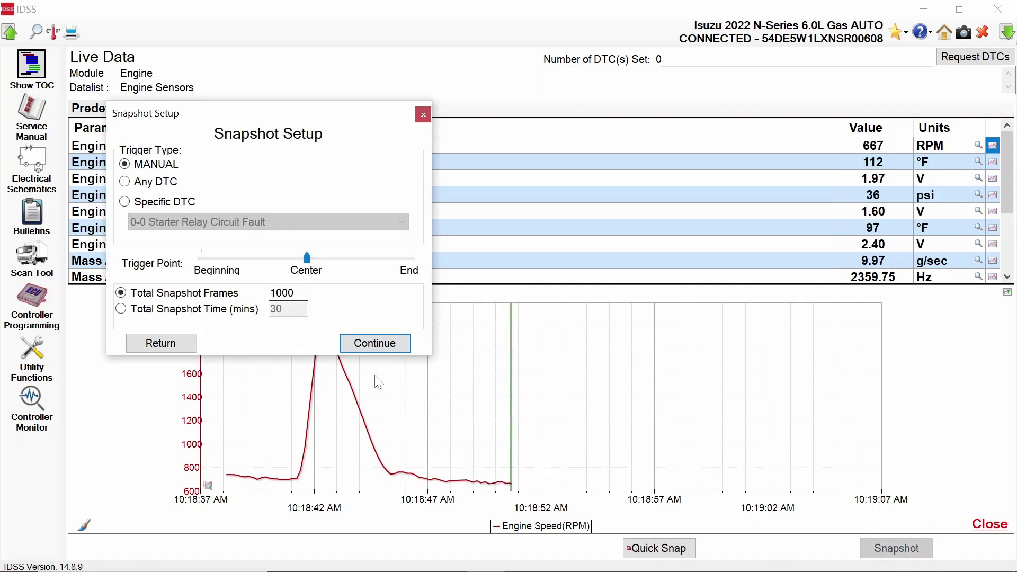
{"action": "left_click", "coordinate": [374, 345]}
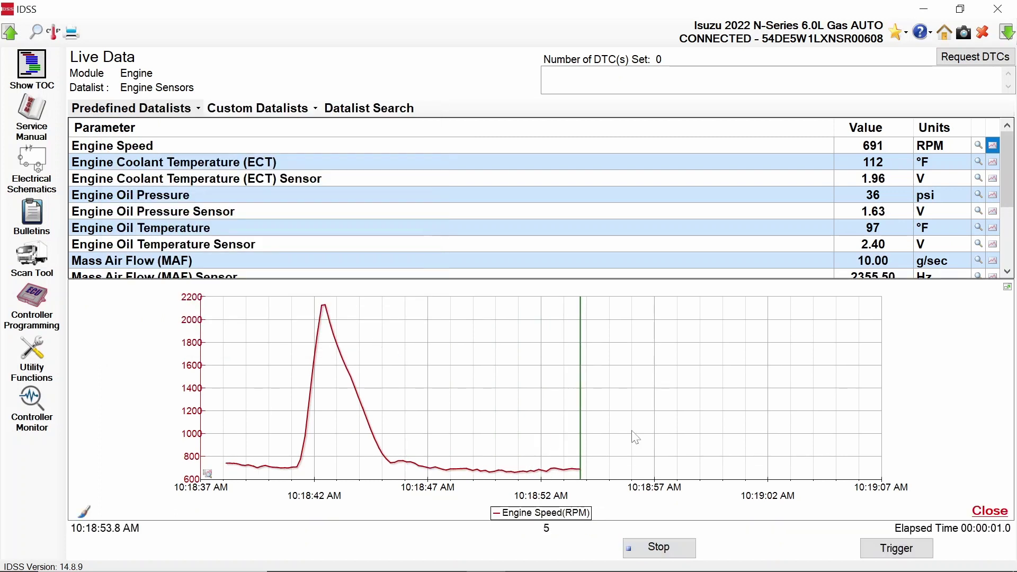
{"action": "left_click", "coordinate": [660, 549]}
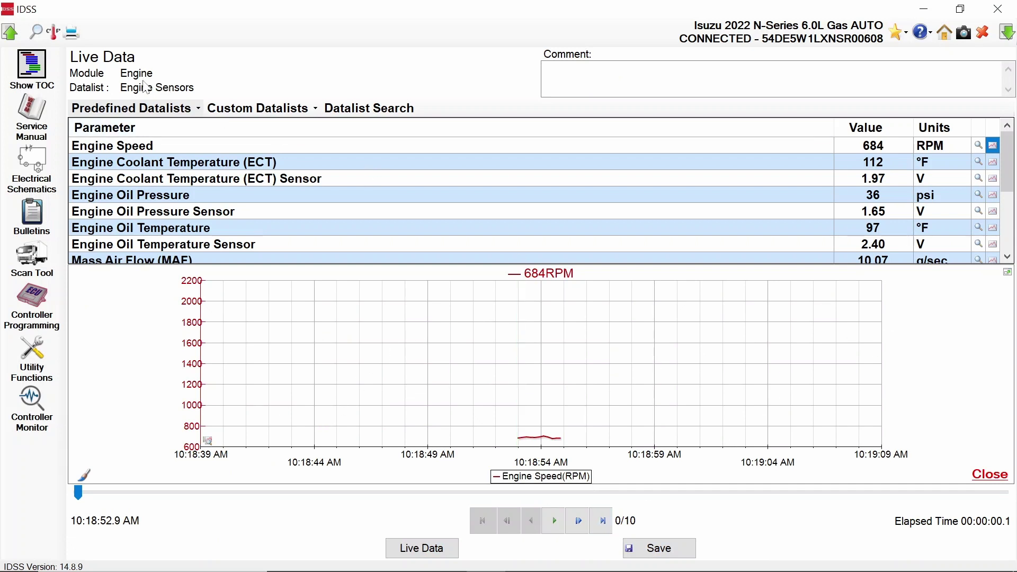
- Return to the table of contents and expand Output Control Tests, declining to save the snapshot
{"action": "left_click", "coordinate": [41, 75]}
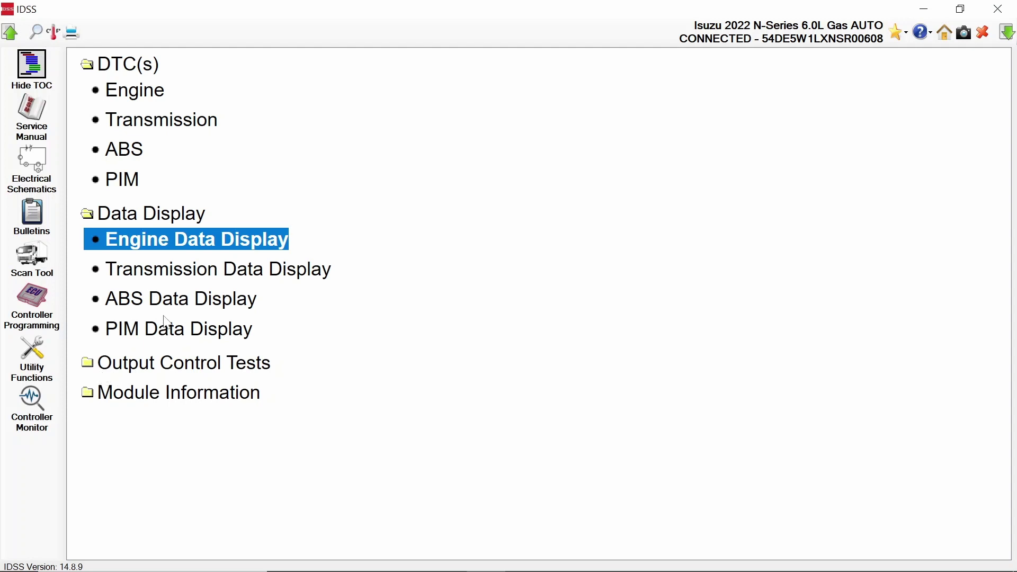
{"action": "left_click", "coordinate": [89, 365]}
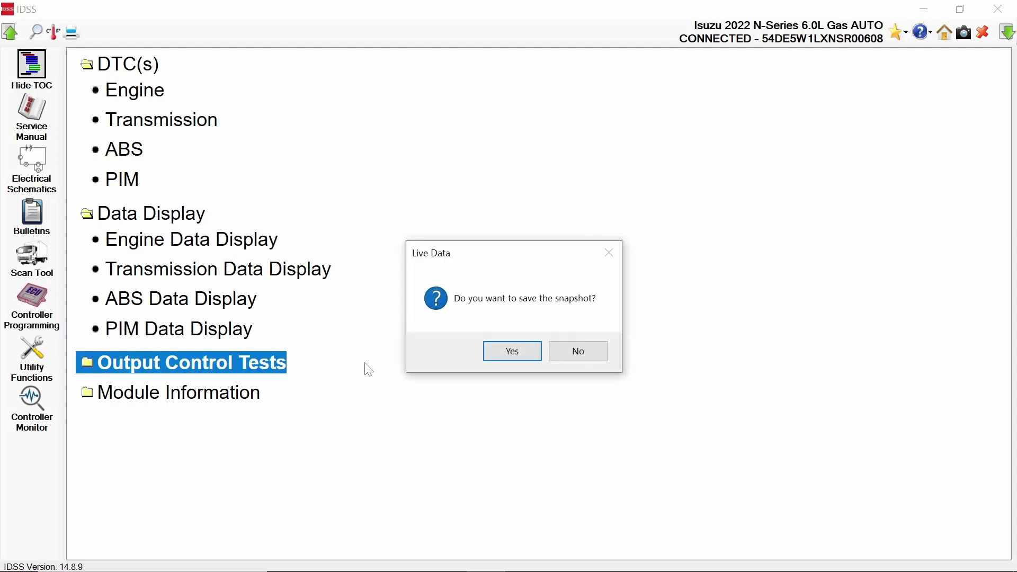
{"action": "left_click", "coordinate": [568, 353]}
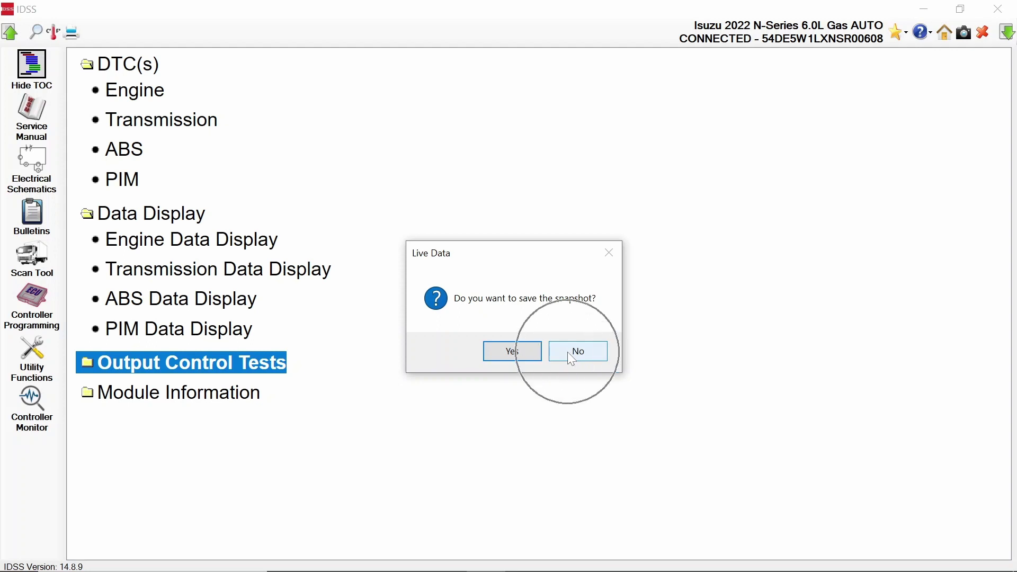
{"action": "left_click", "coordinate": [234, 367]}
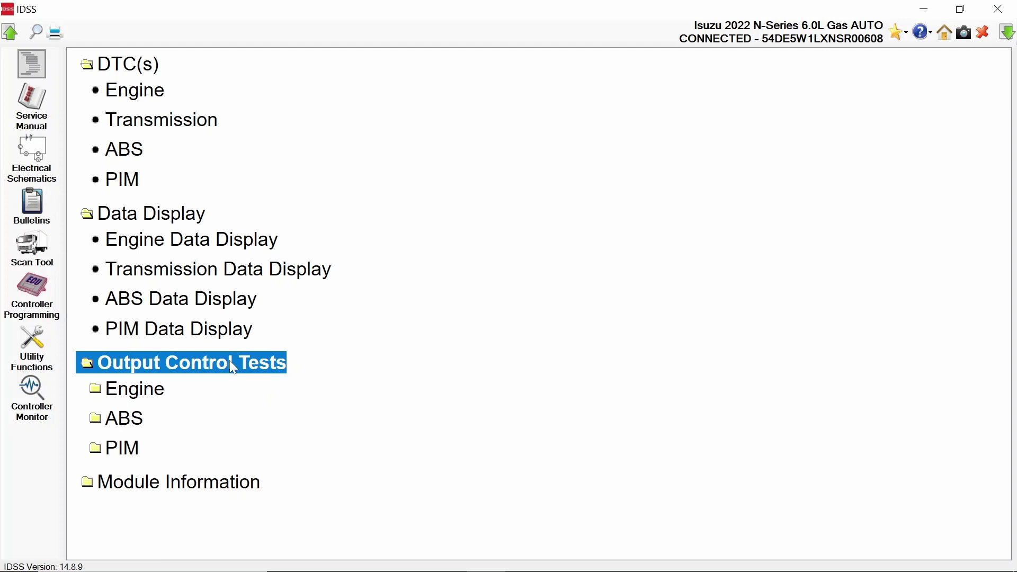
- Expand the Engine output control tests and view the list through Crank Target Wheel Error Learn (TEC Learn)
{"action": "left_click", "coordinate": [115, 396]}
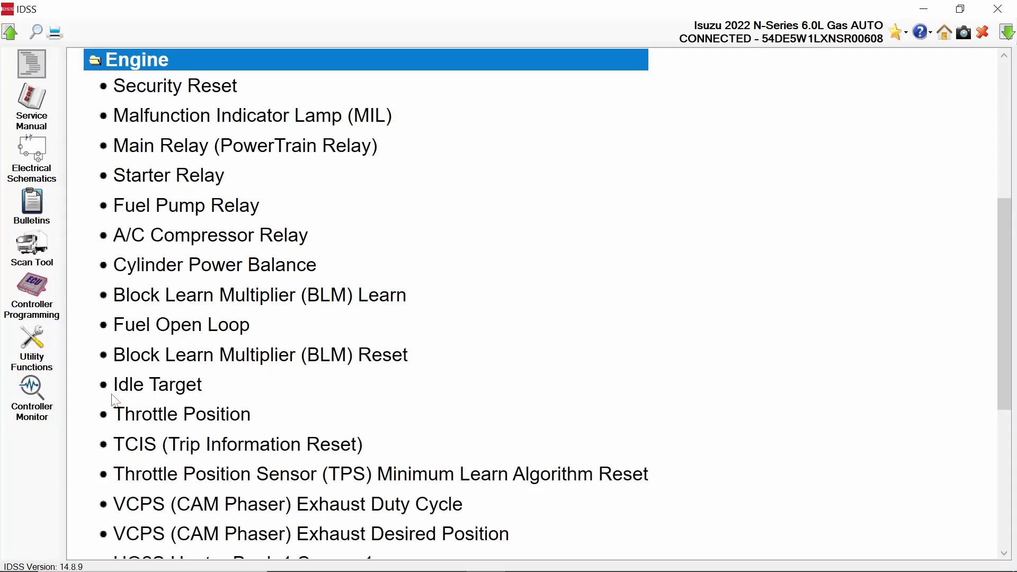
{"action": "scroll", "coordinate": [436, 448], "scroll_direction": "down", "scroll_amount": 5}
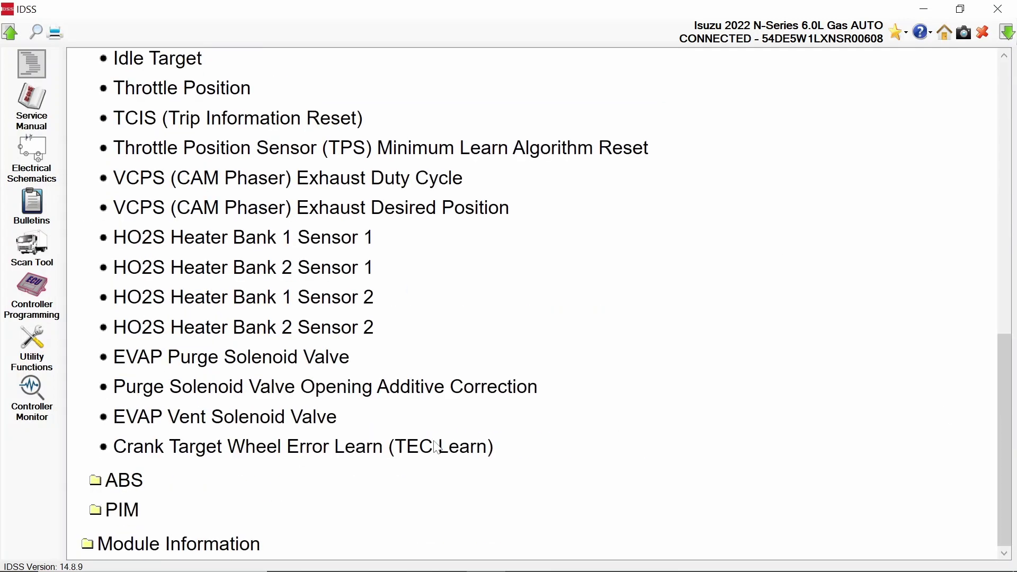
{"action": "left_click", "coordinate": [365, 458]}
{"action": "left_click", "coordinate": [365, 458]}
- Open Controller Programming and view the Engine Control Module's Vehicle Options, Speedometer Calibration, and Software and Calibrations entries
{"action": "left_click", "coordinate": [42, 301]}
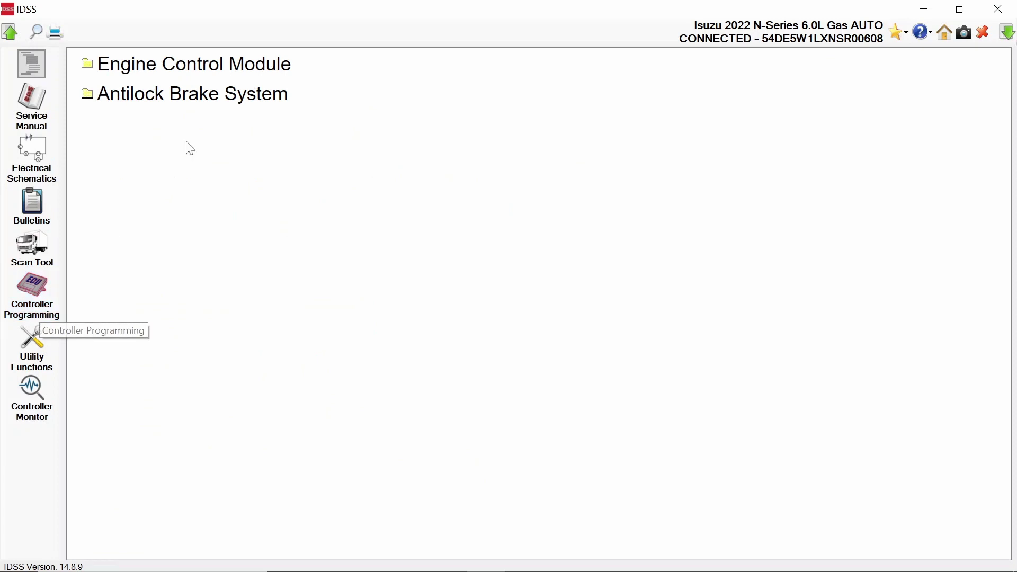
{"action": "left_click", "coordinate": [102, 65]}
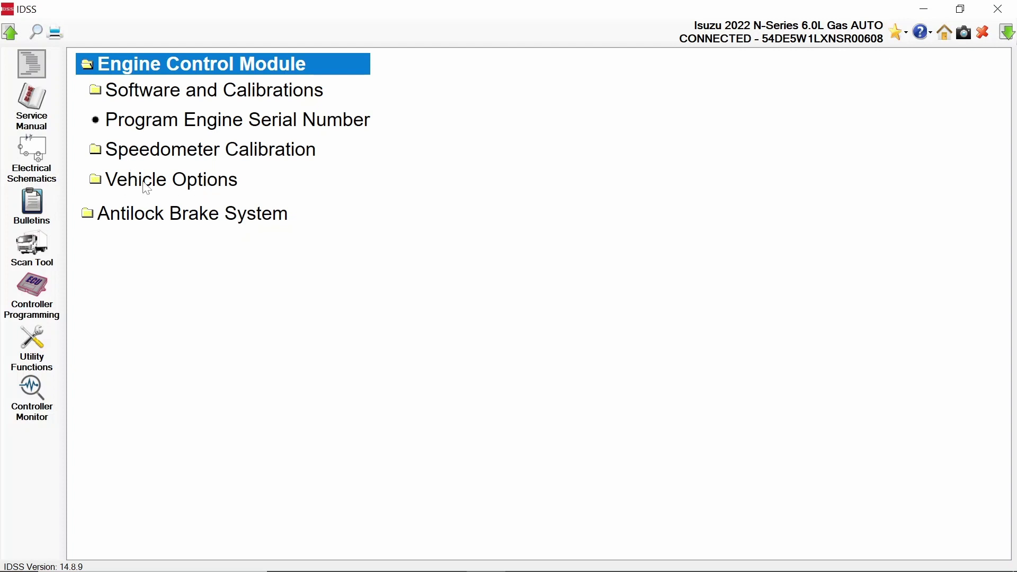
{"action": "left_click", "coordinate": [111, 185]}
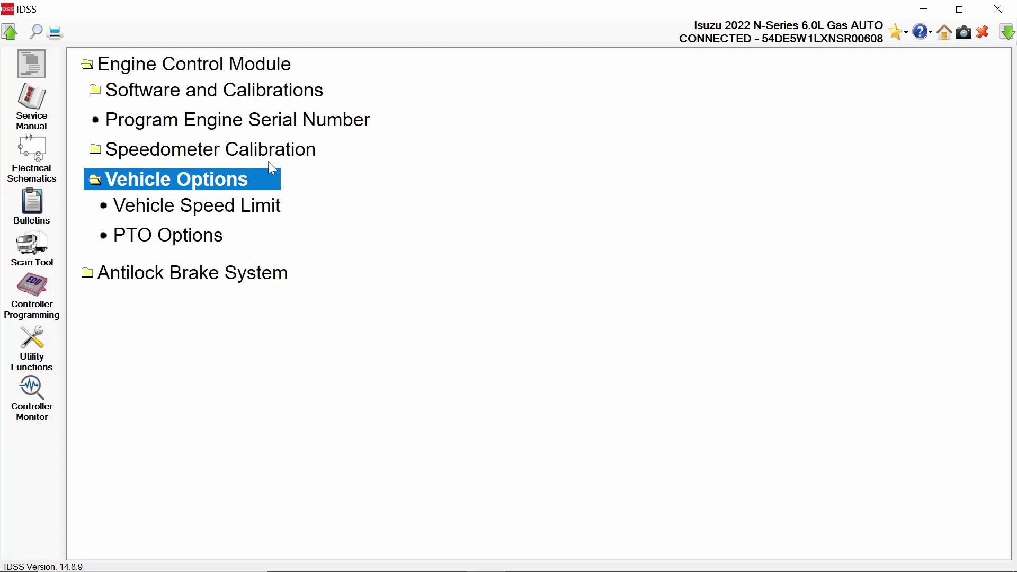
{"action": "left_click", "coordinate": [149, 153]}
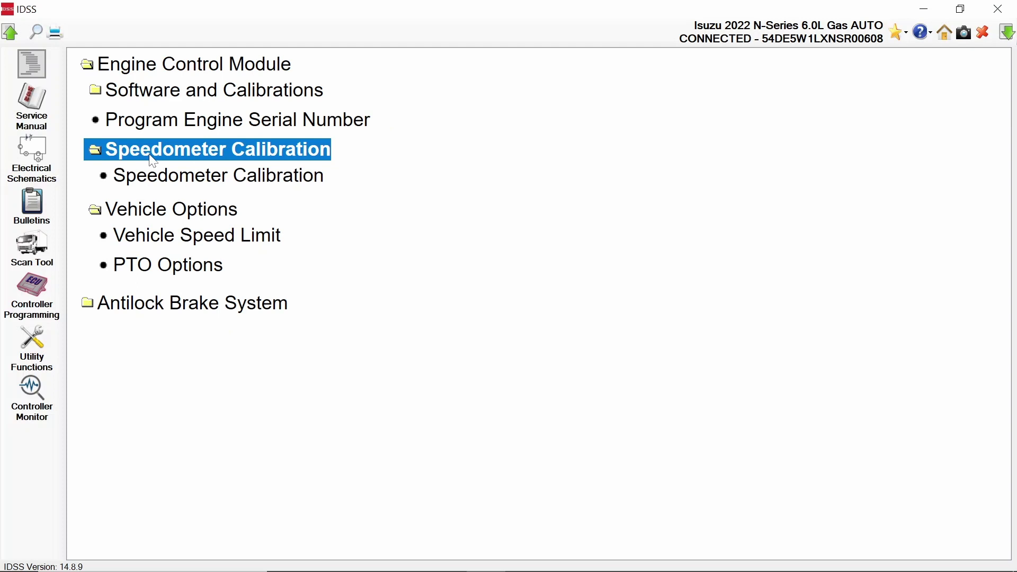
{"action": "left_click", "coordinate": [103, 95]}
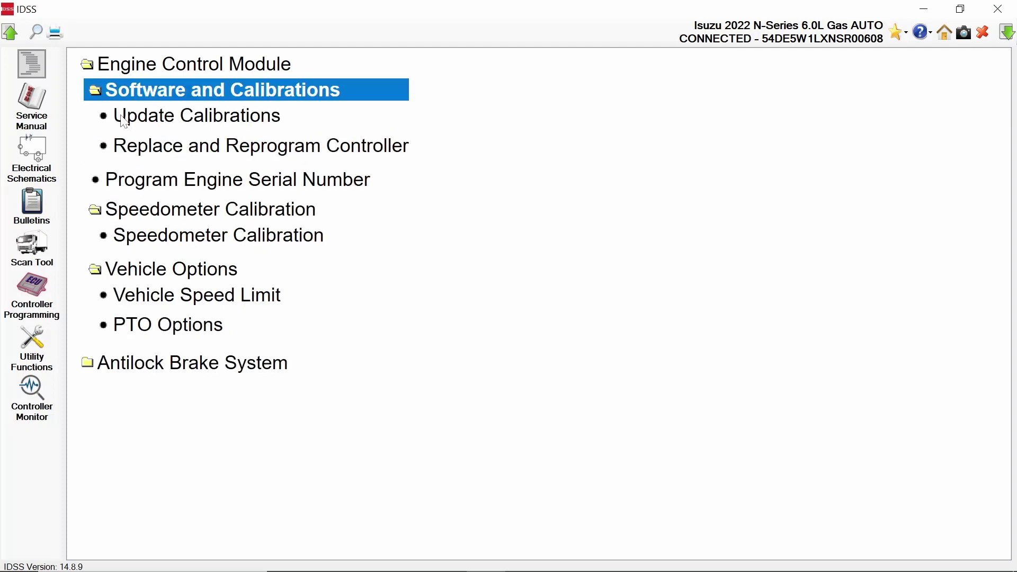
{"action": "left_click", "coordinate": [165, 152]}
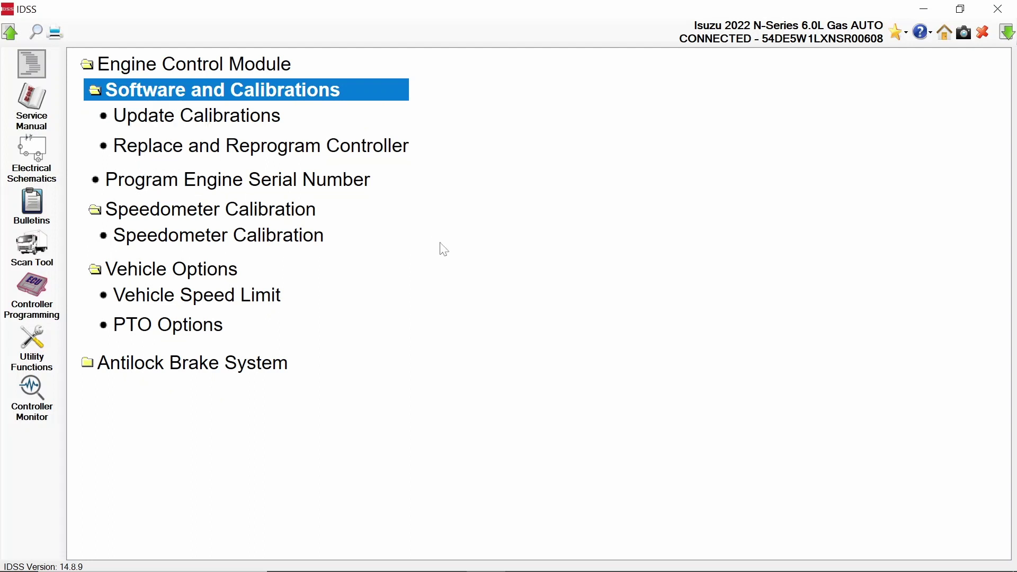